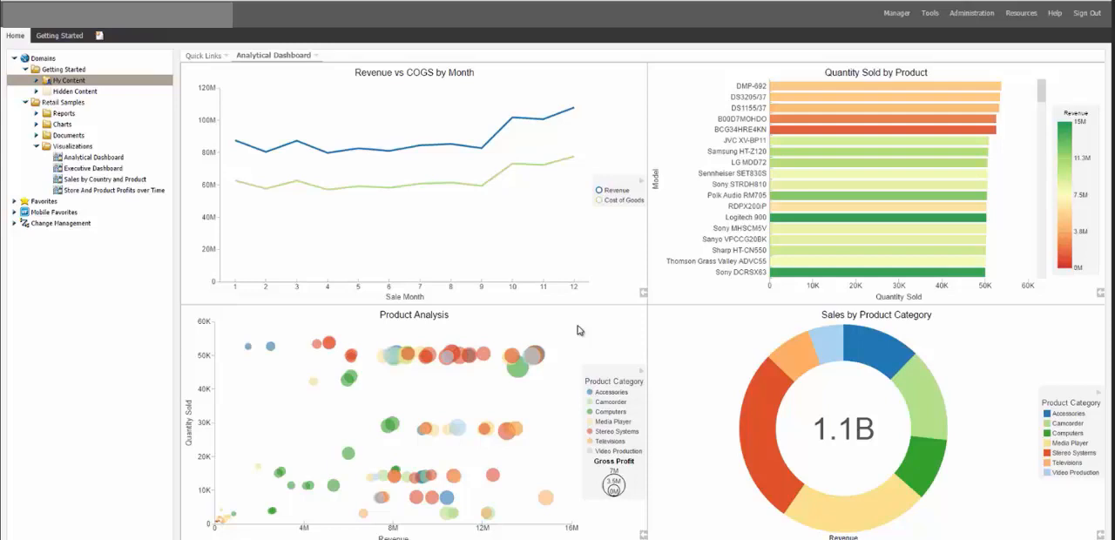
Filter the dashboard to the Accessories and Camcorder slices of the Sales by Product Category ring chart
left_click(860, 347)
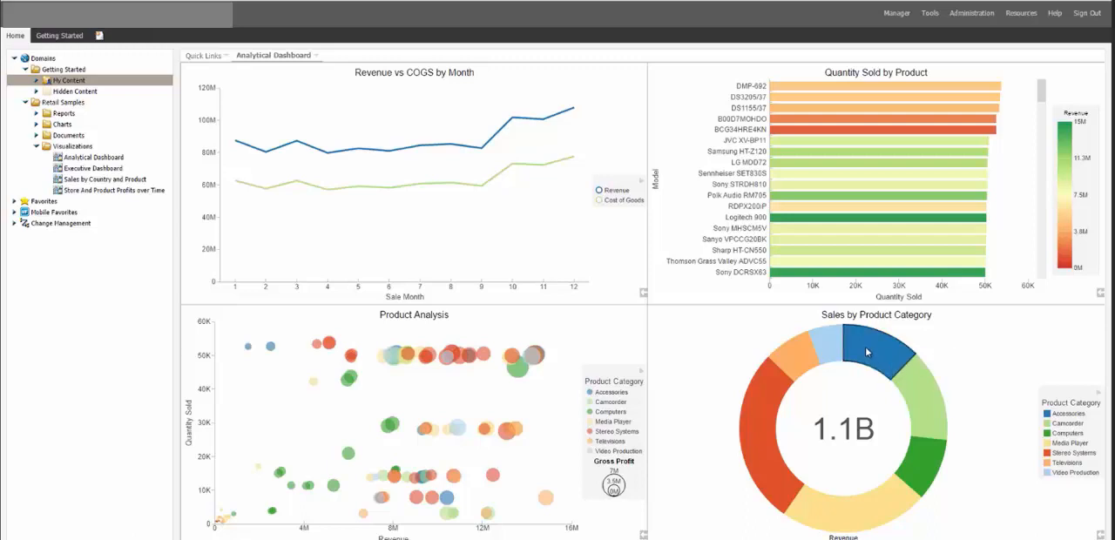
mouse_move(867, 351)
left_click_drag(862, 341, 926, 385)
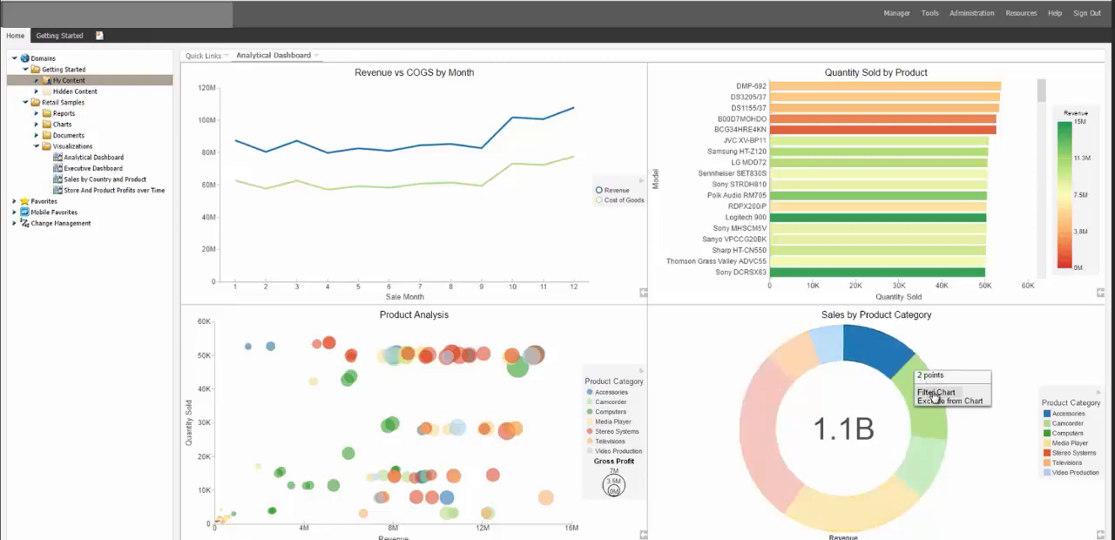
left_click(933, 394)
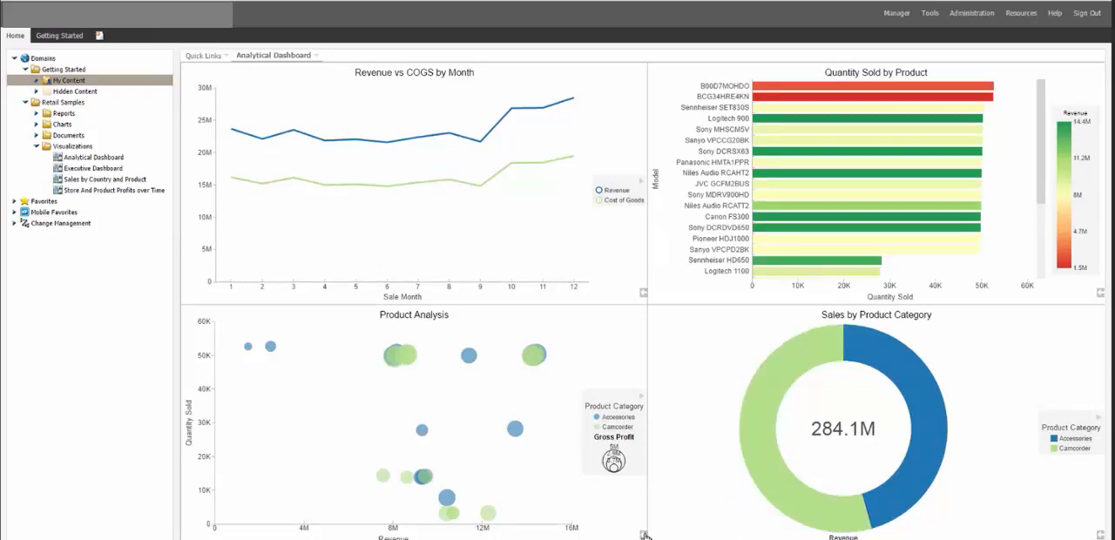
View the Product Analysis panel's data as a grid, and return the panel to its chart
mouse_move(645, 536)
left_click(604, 537)
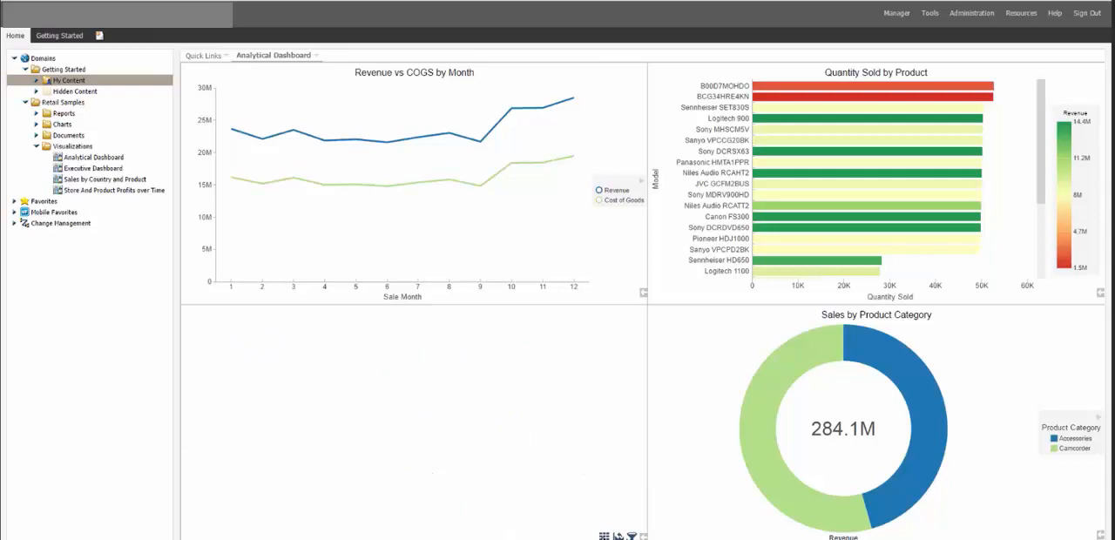
left_click(617, 537)
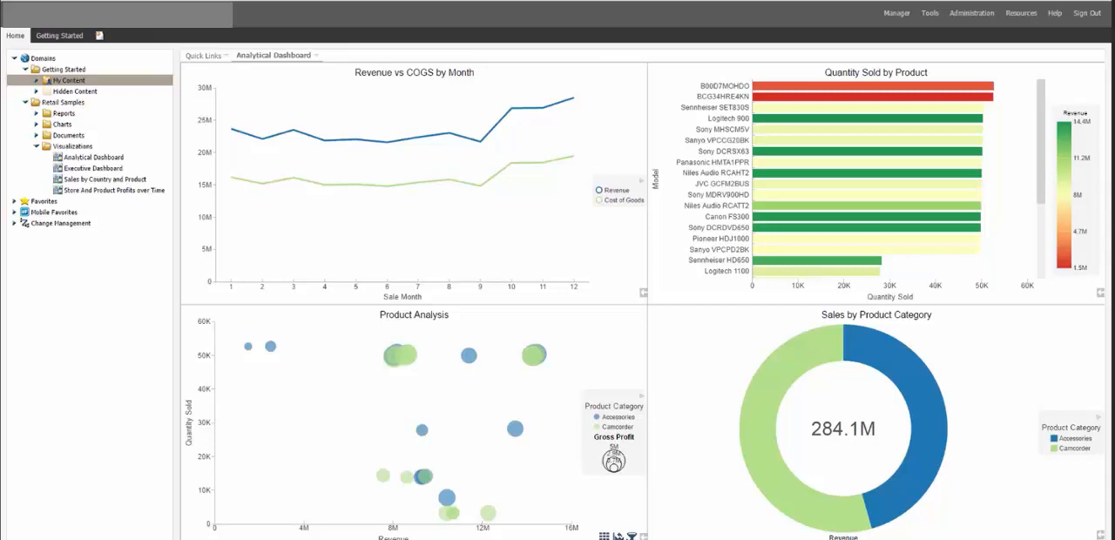
Drill down into the Camcorder slice, and filter the Revenue vs COGS by Month chart to the points of months 10 to 12
left_click(801, 352)
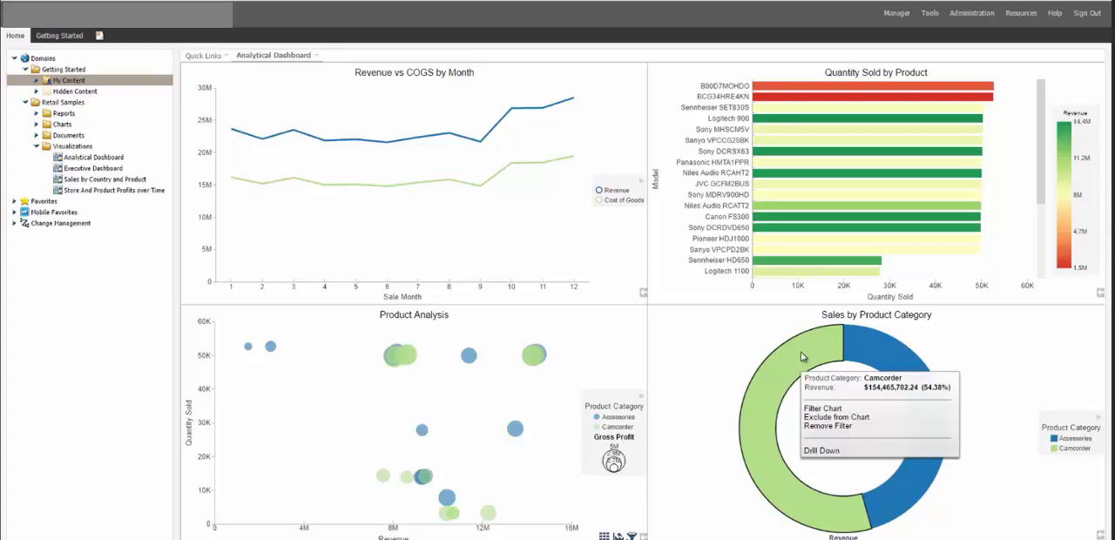
left_click(814, 452)
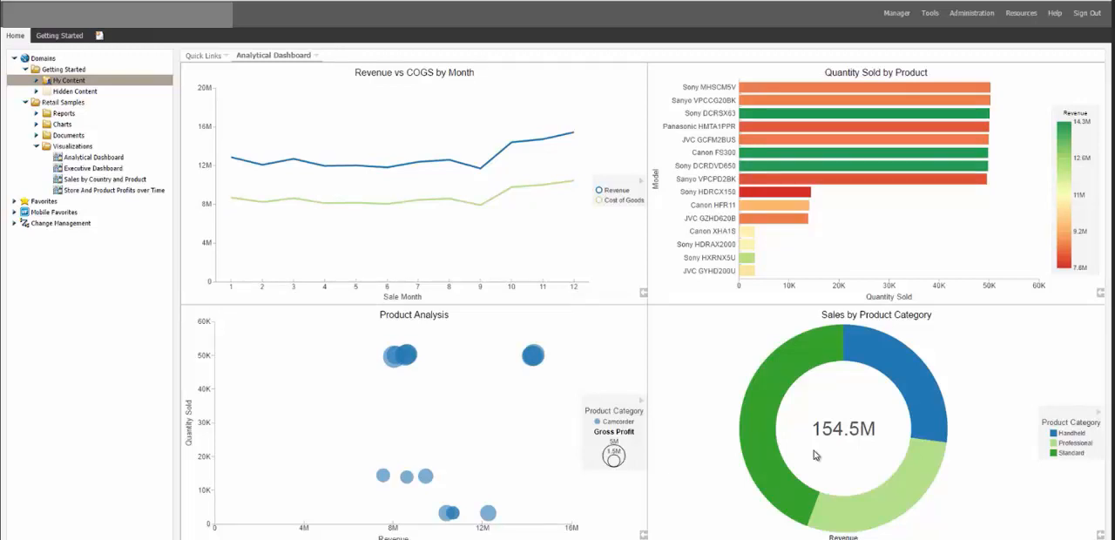
left_click(543, 139)
left_click_drag(495, 100, 591, 228)
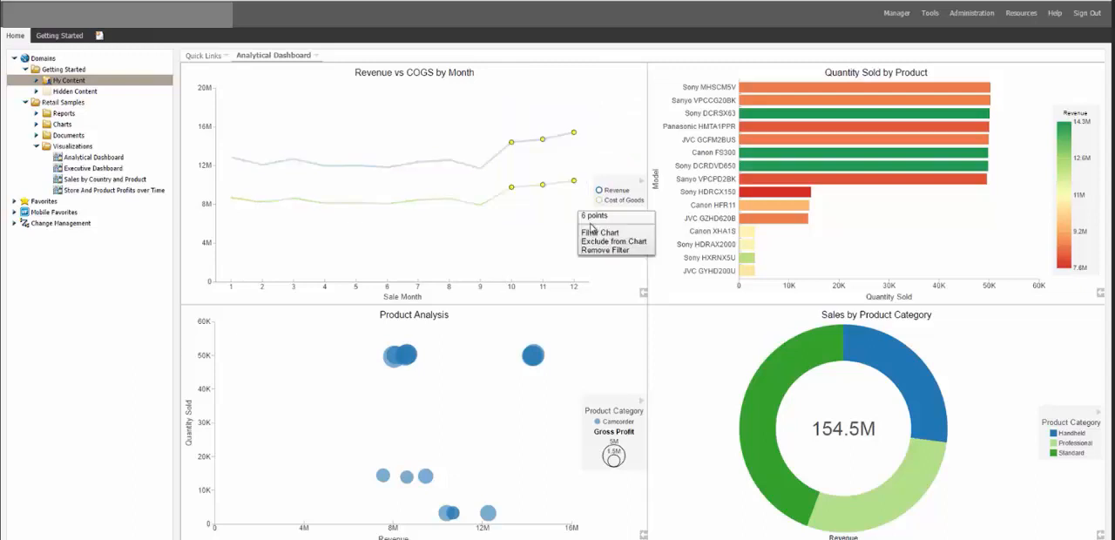
left_click(594, 232)
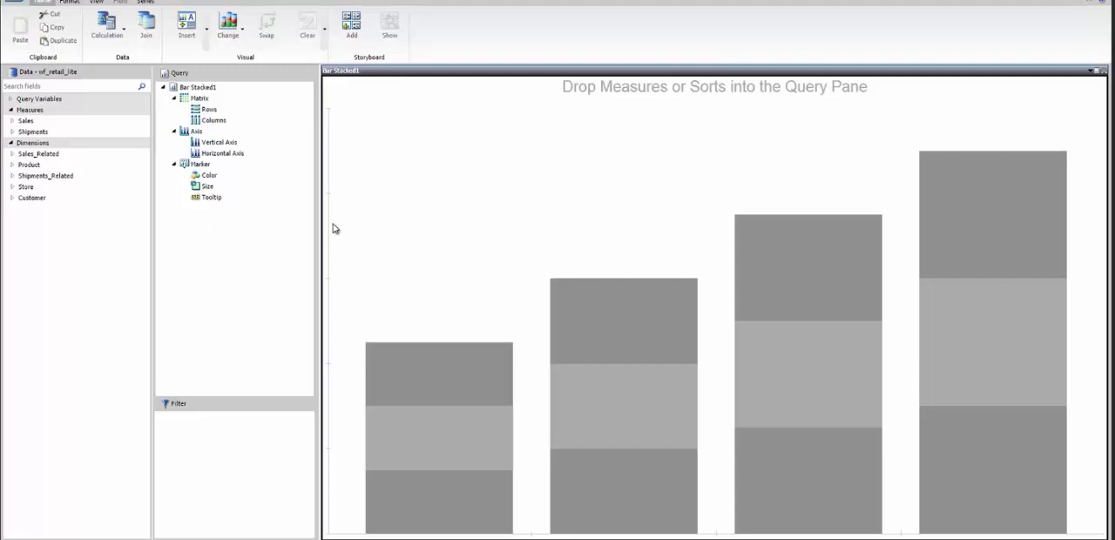
Change the empty stacked bar visual to a ring pie, with Revenue as the measure and Product,Category as the colour
left_click(230, 42)
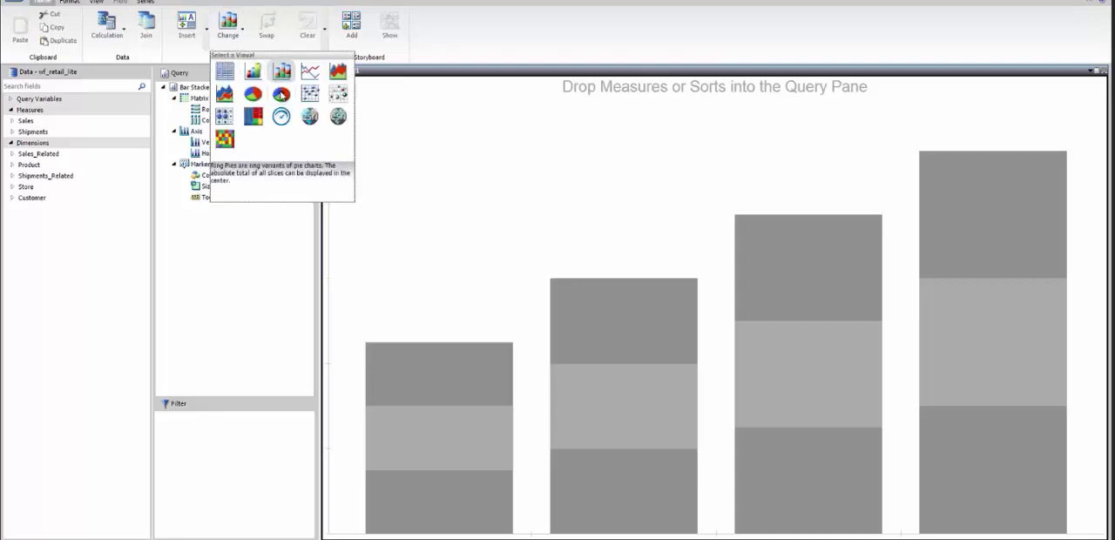
left_click(281, 95)
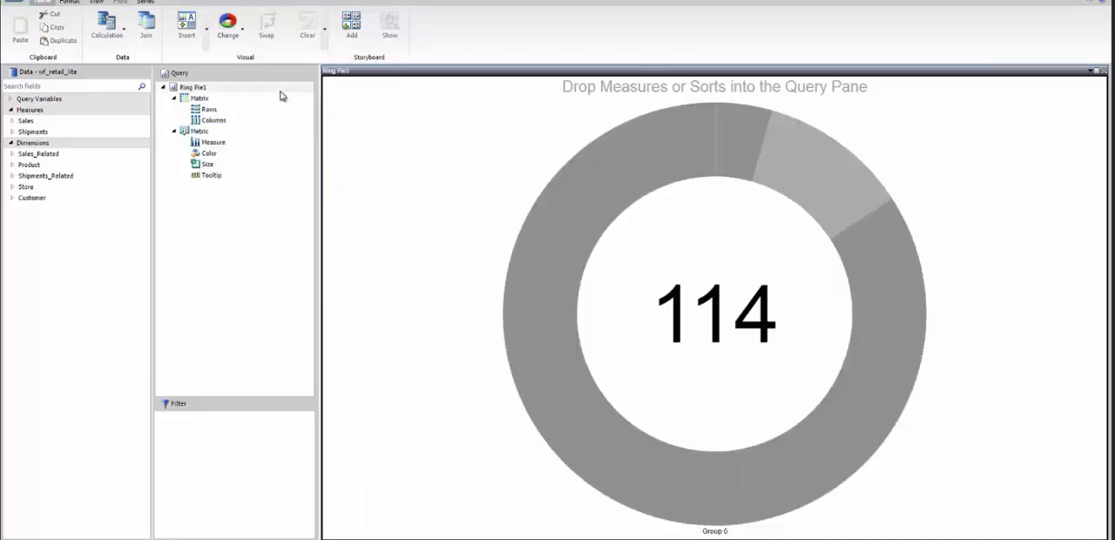
left_click(12, 121)
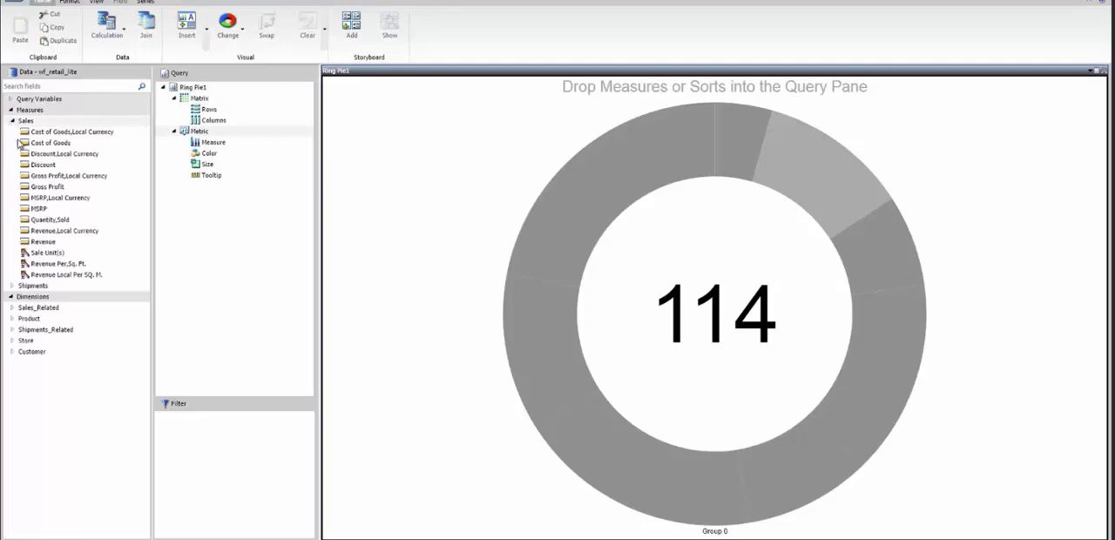
left_click_drag(48, 241, 365, 279)
left_click(11, 319)
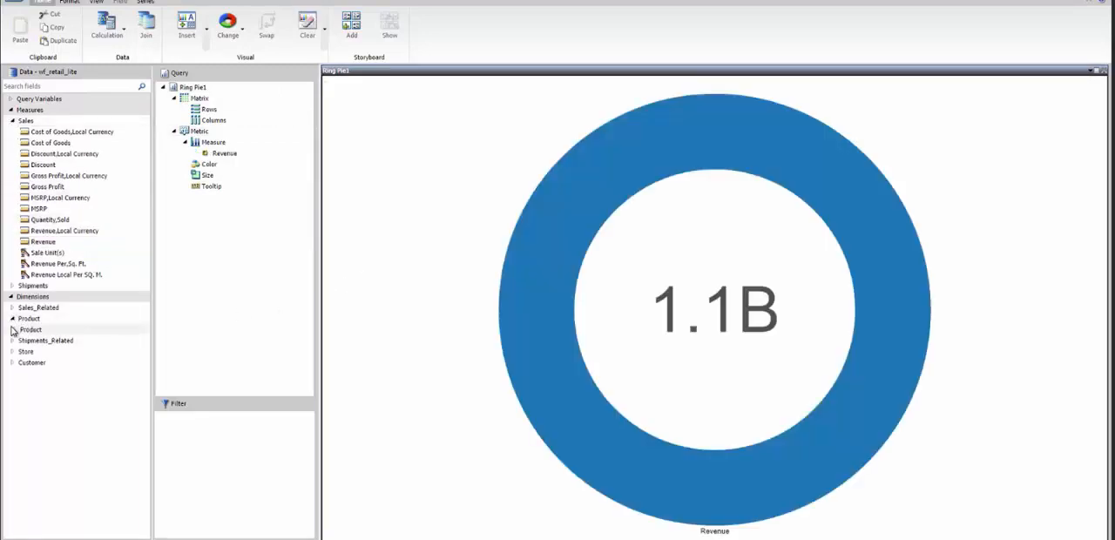
left_click(13, 330)
left_click_drag(57, 341, 329, 332)
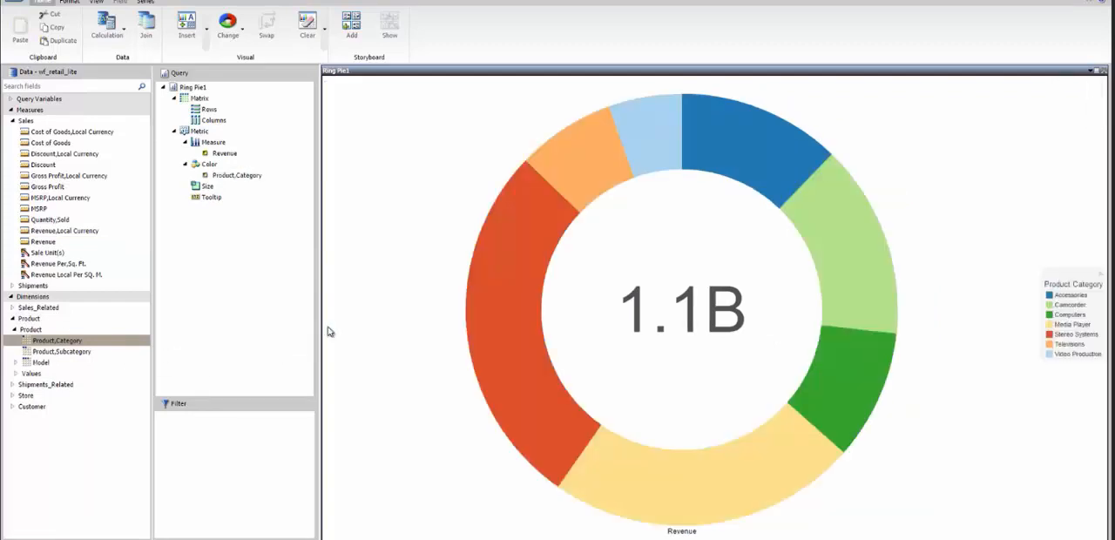
Examine the tooltip and filter options of the Televisions slice in the ring pie
mouse_move(582, 168)
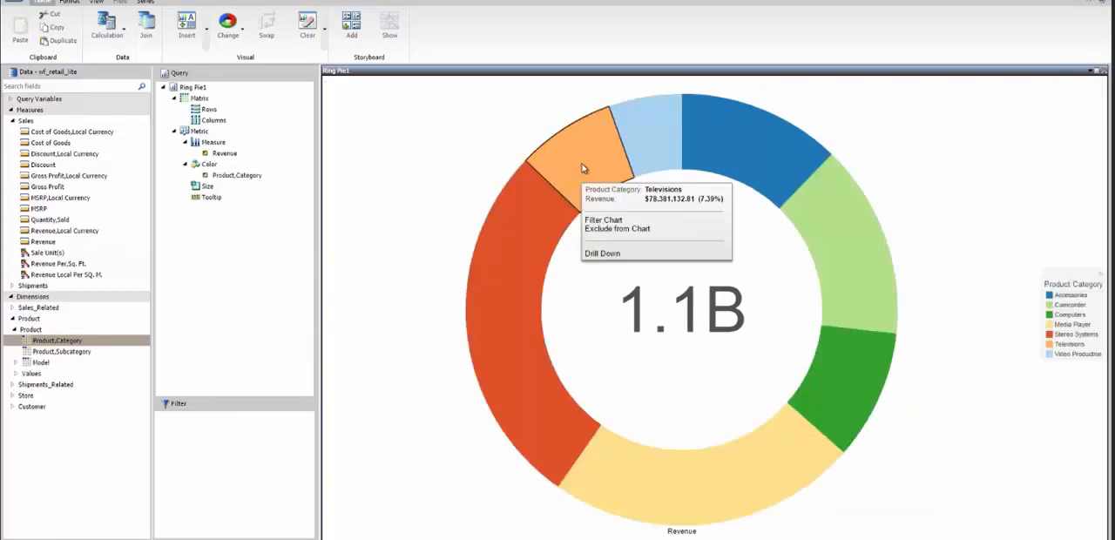
left_click(600, 223)
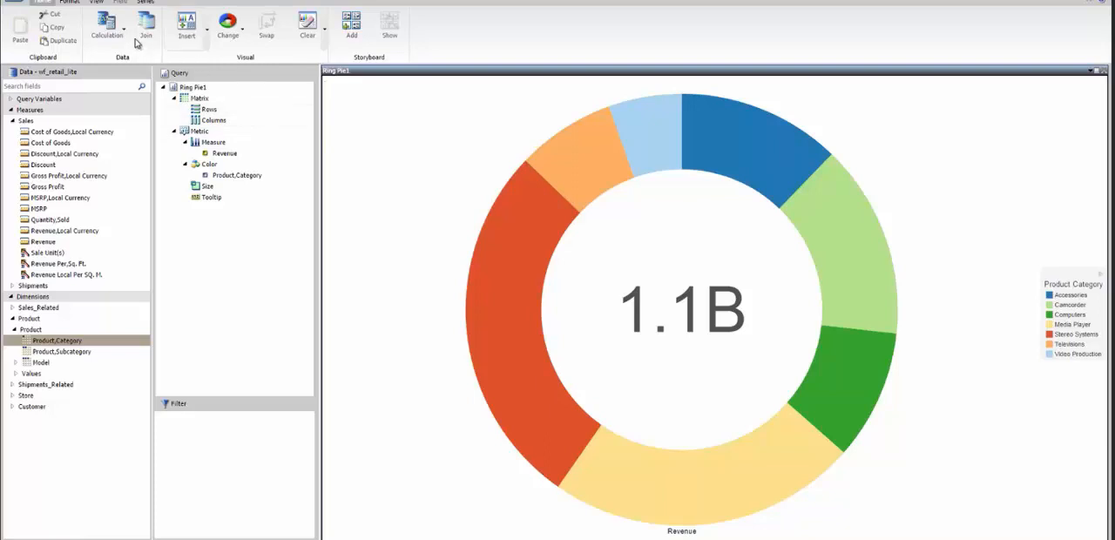
Add a centred page header reading "Revenue by Product Category" to the ring pie
left_click(70, 3)
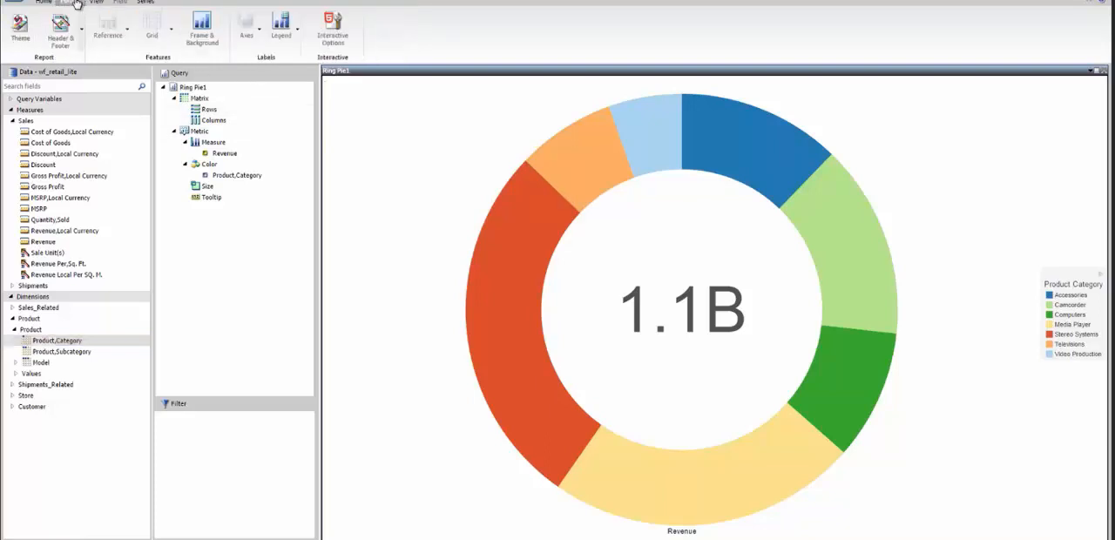
left_click(65, 25)
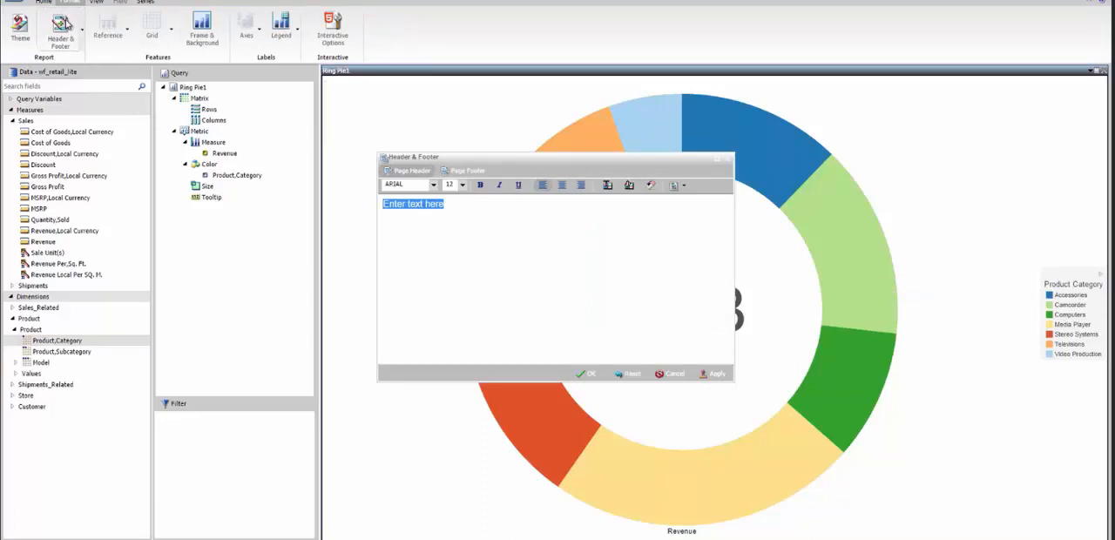
type("Revenue by P")
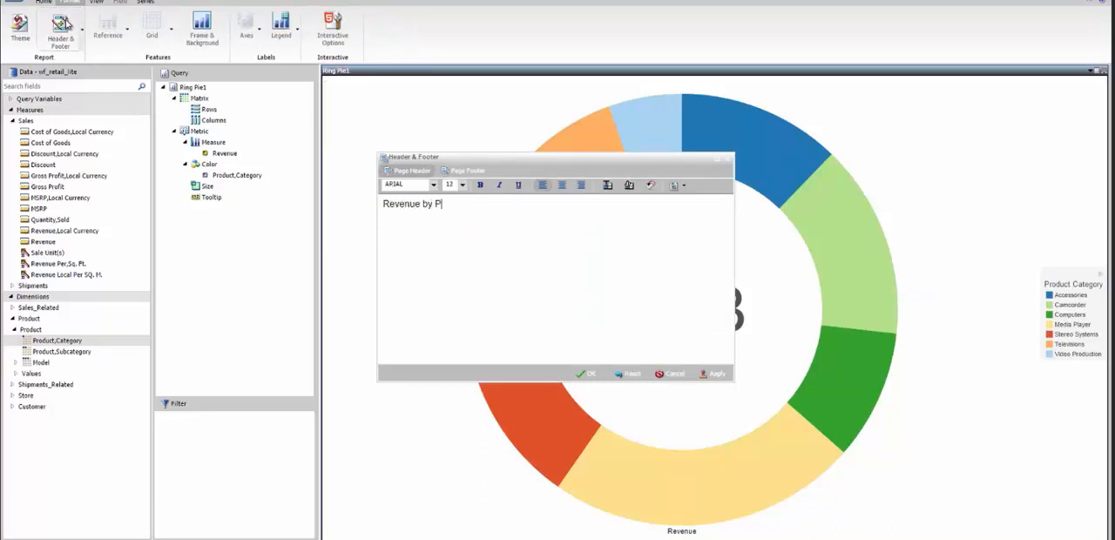
type("roduct Category")
key("ctrl+a")
left_click(560, 185)
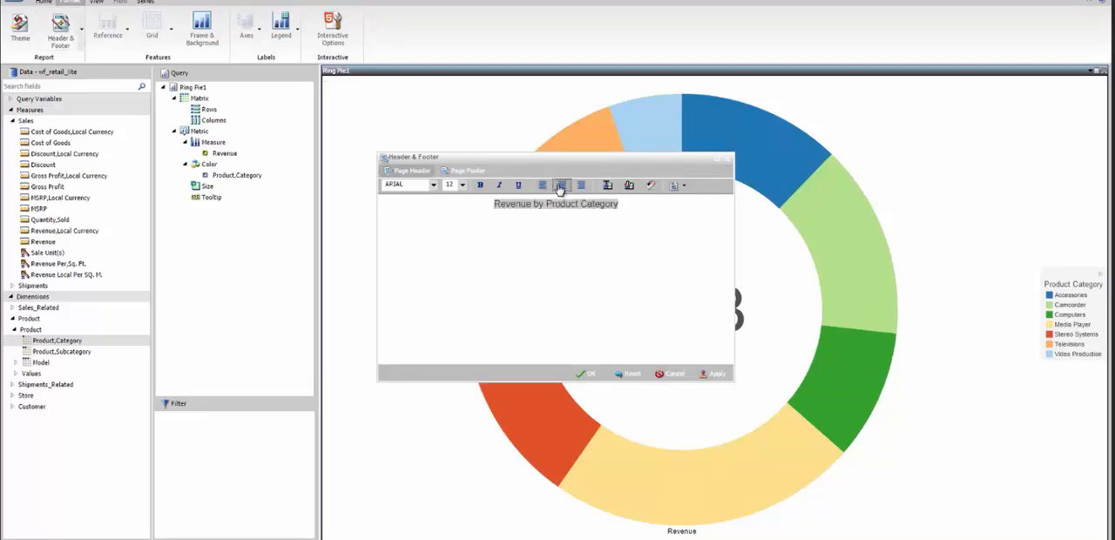
left_click(583, 374)
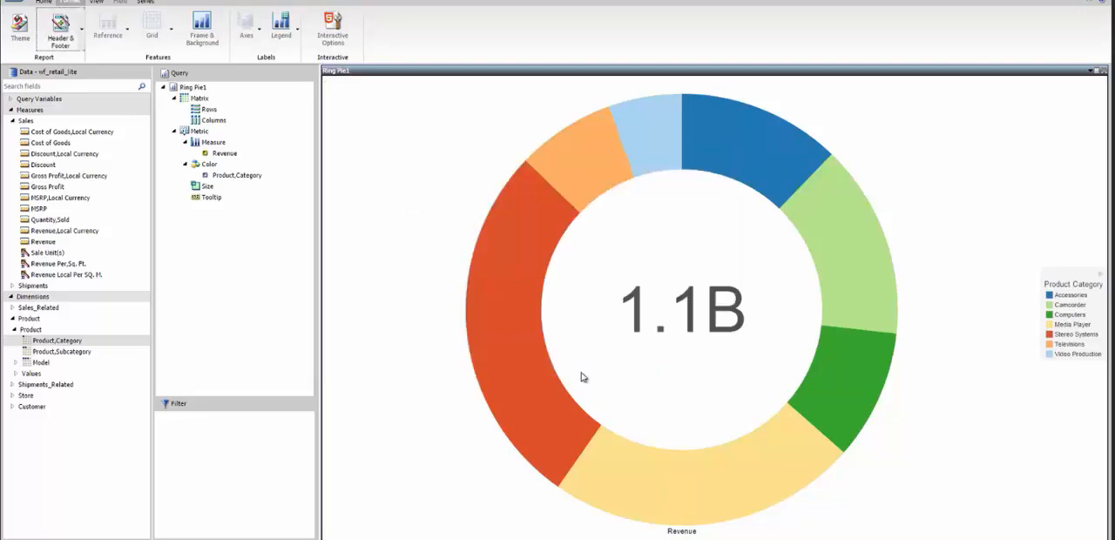
Insert a new stacked bar visual and place it above the ring pie
left_click(43, 4)
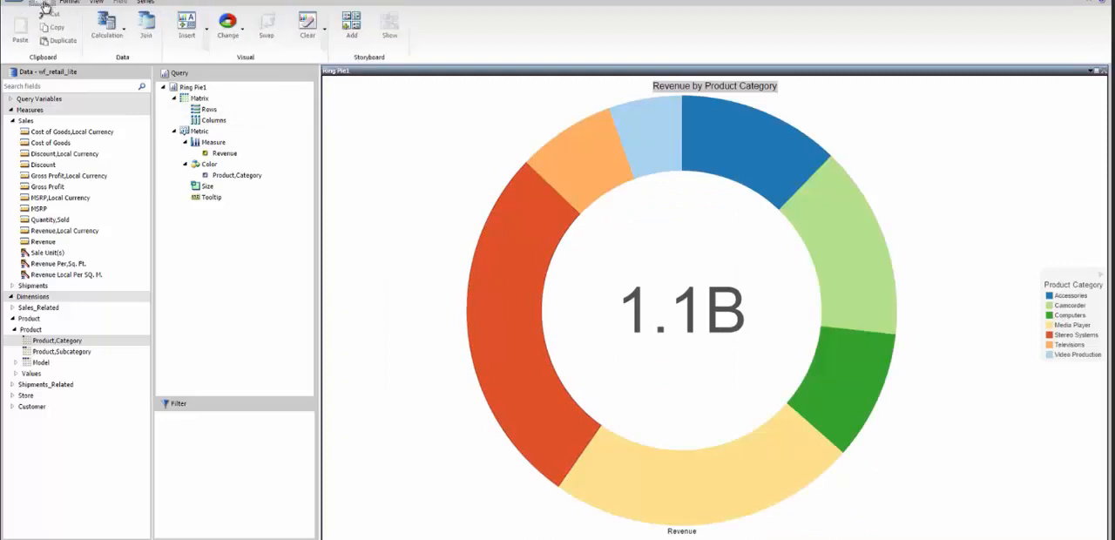
left_click(186, 26)
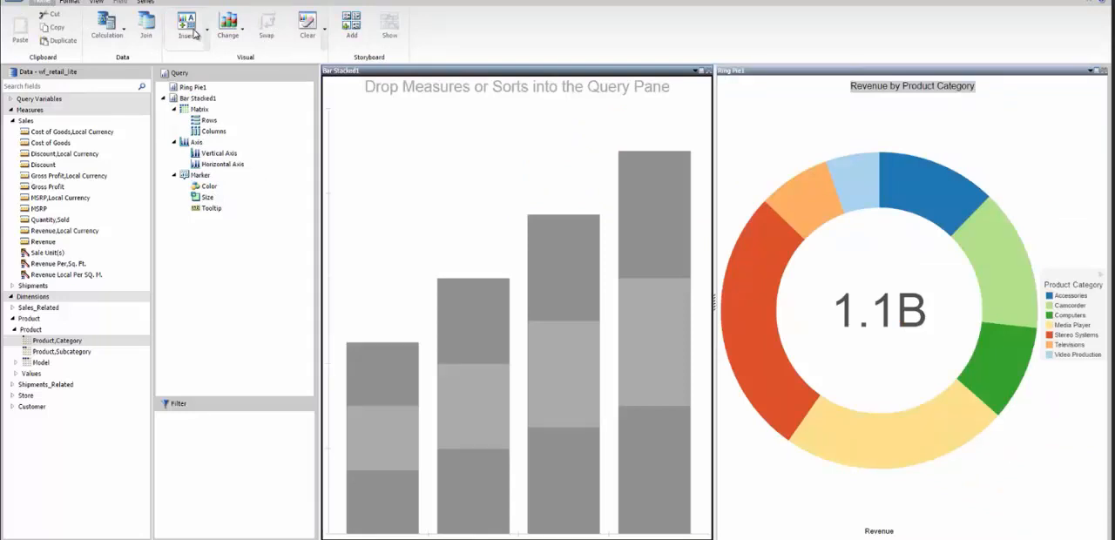
left_click_drag(418, 71, 817, 120)
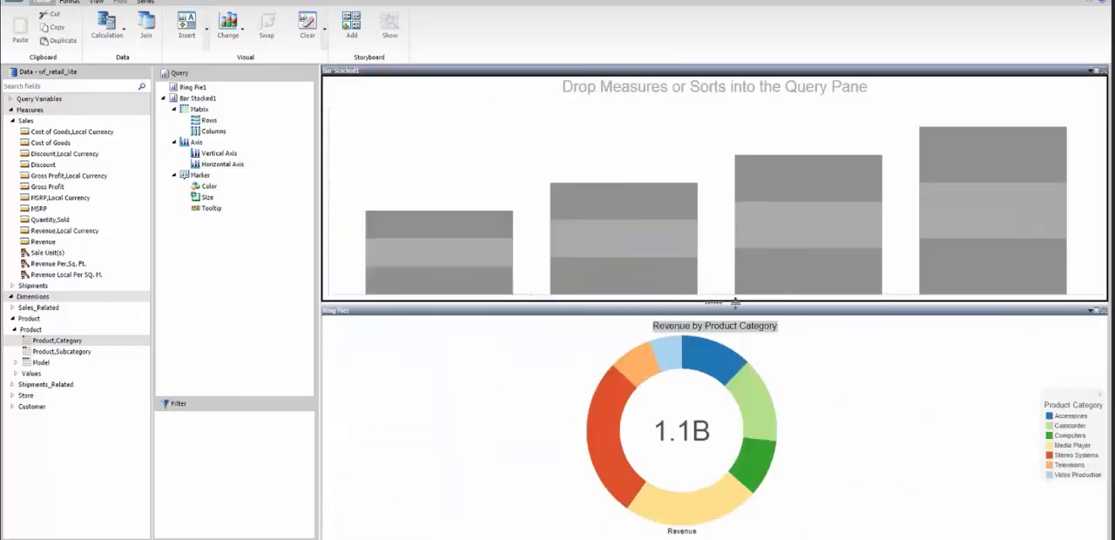
View the ring pie panel's options for showing and exporting data, and reselect the empty stacked bar visual
left_click(1092, 311)
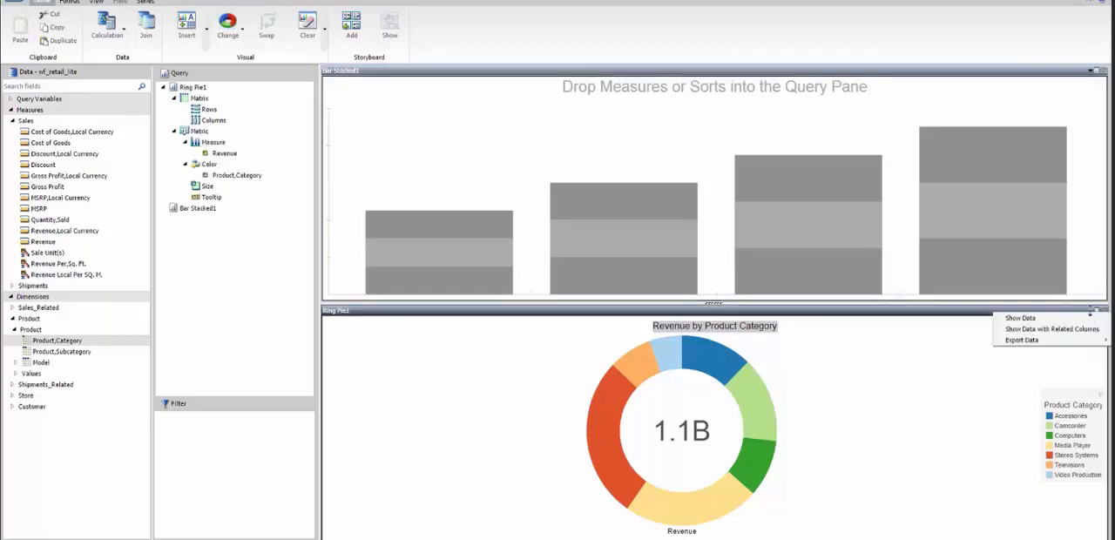
left_click(916, 195)
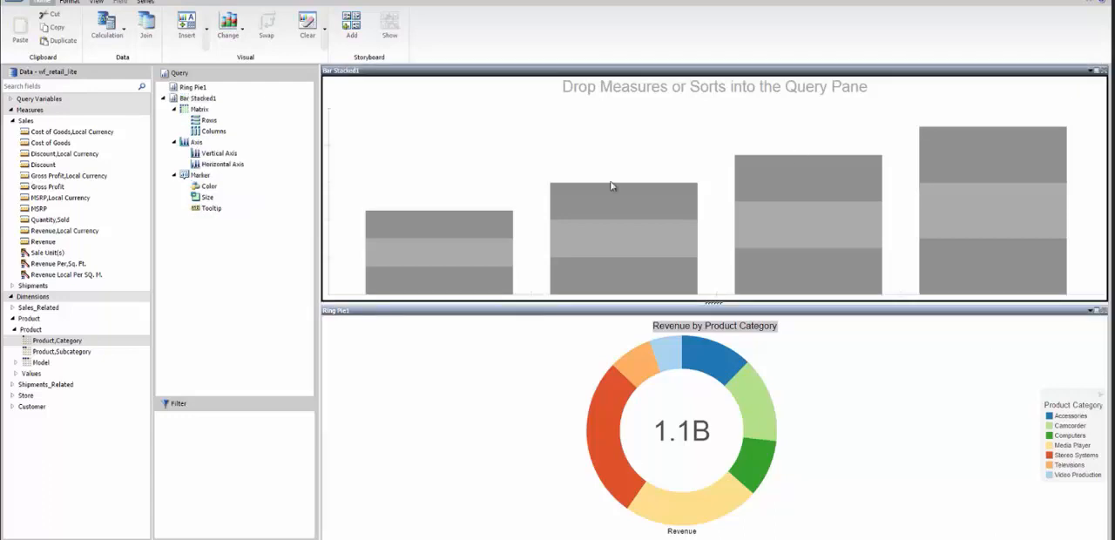
Add the current visualization to the storyboard
left_click(351, 28)
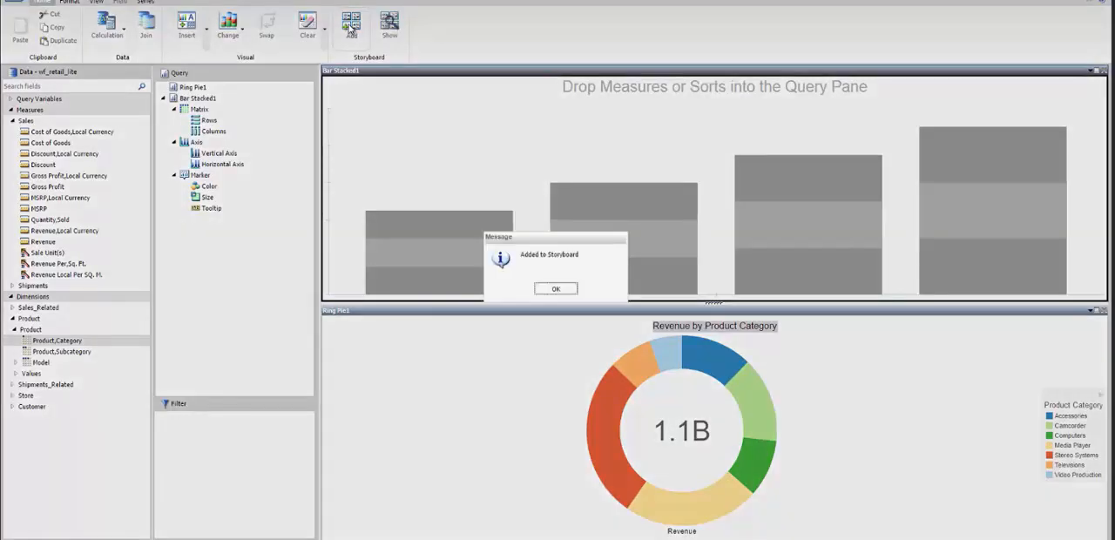
left_click(556, 289)
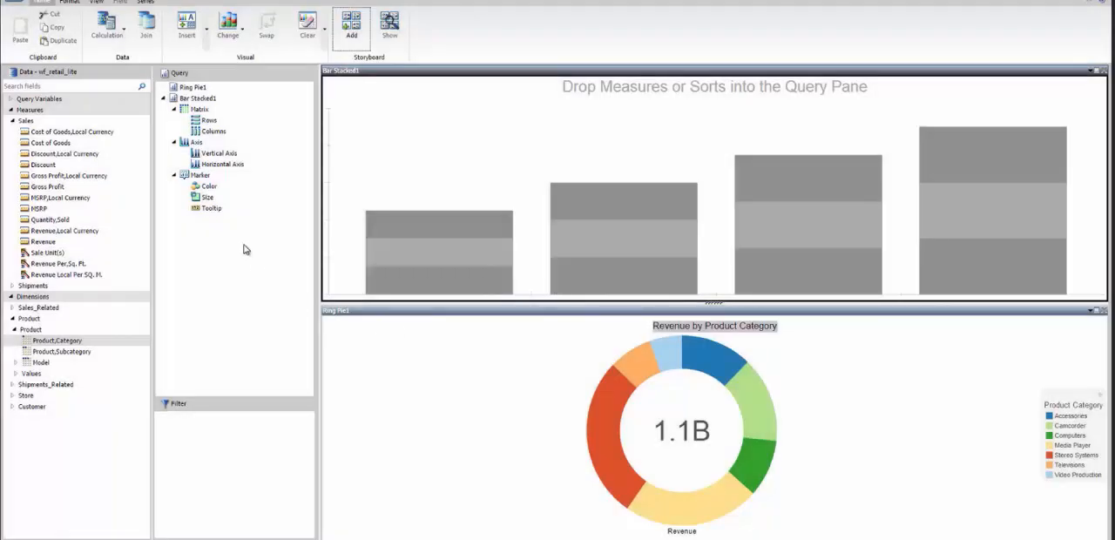
Change the empty stacked bar visual to a line chart, plotting Revenue and Cost of Goods by Sale,Month
left_click(232, 39)
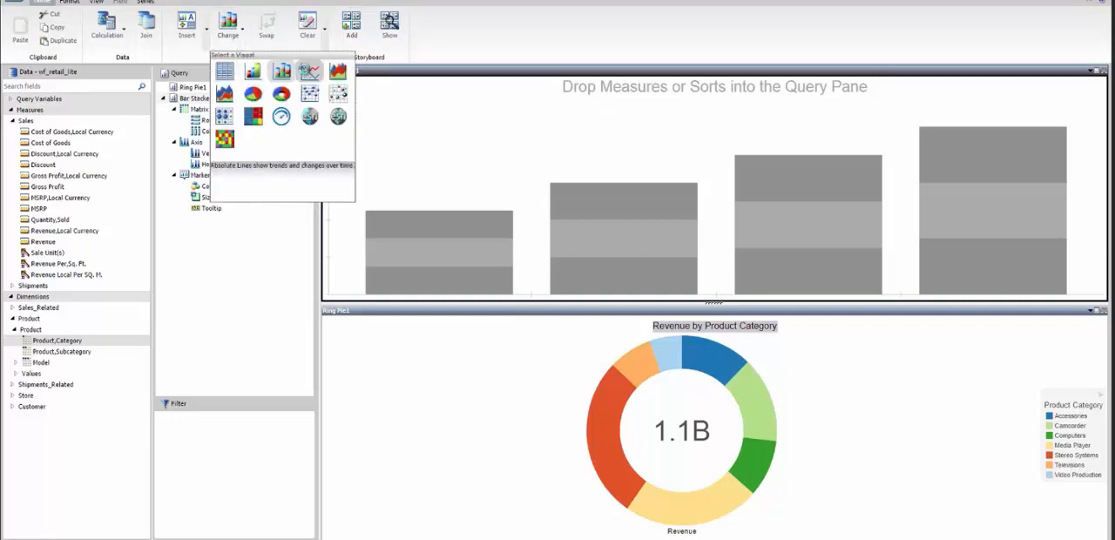
left_click(309, 71)
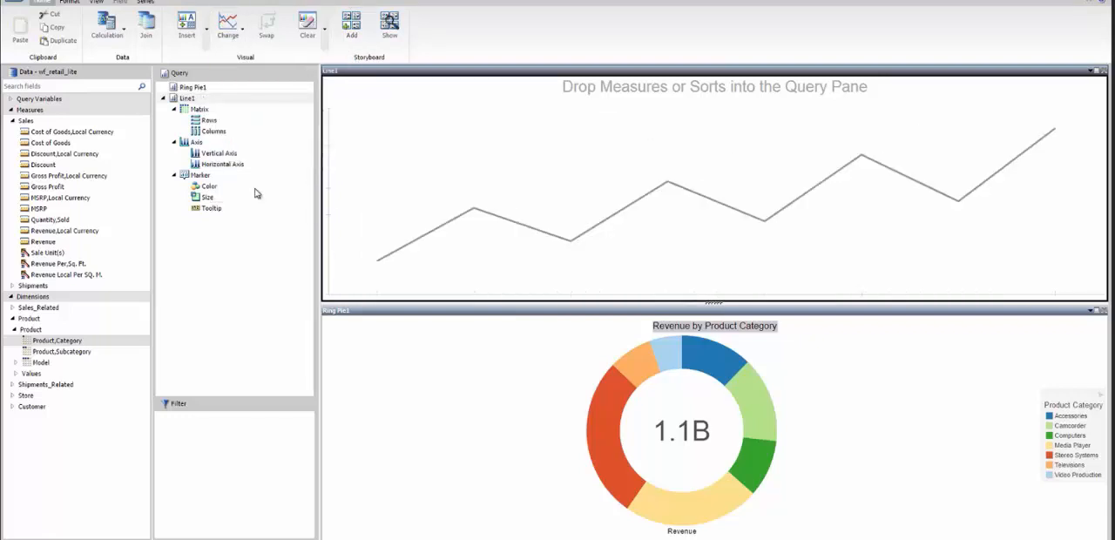
left_click(12, 307)
left_click(14, 318)
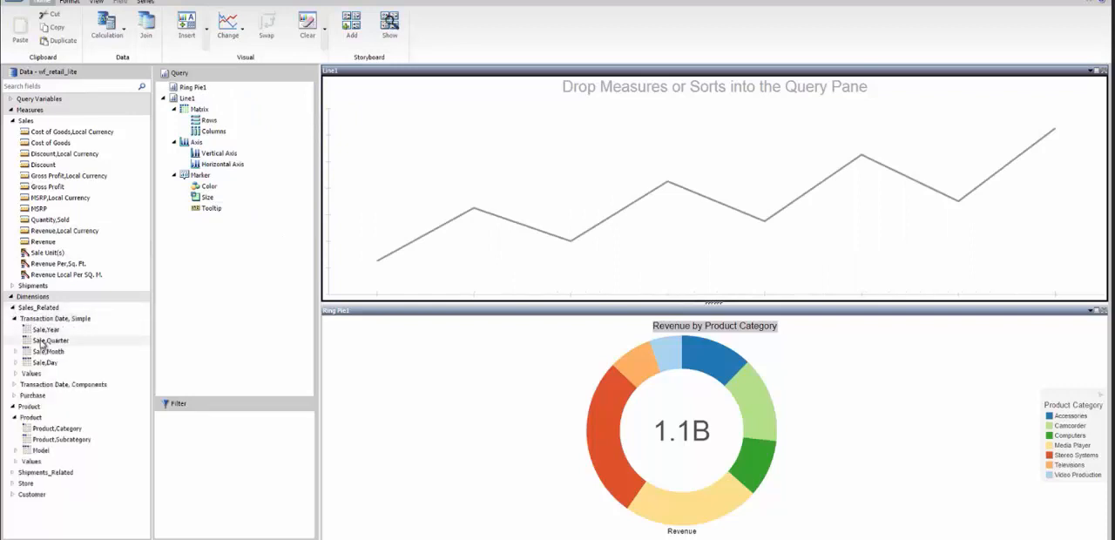
left_click_drag(44, 352, 495, 218)
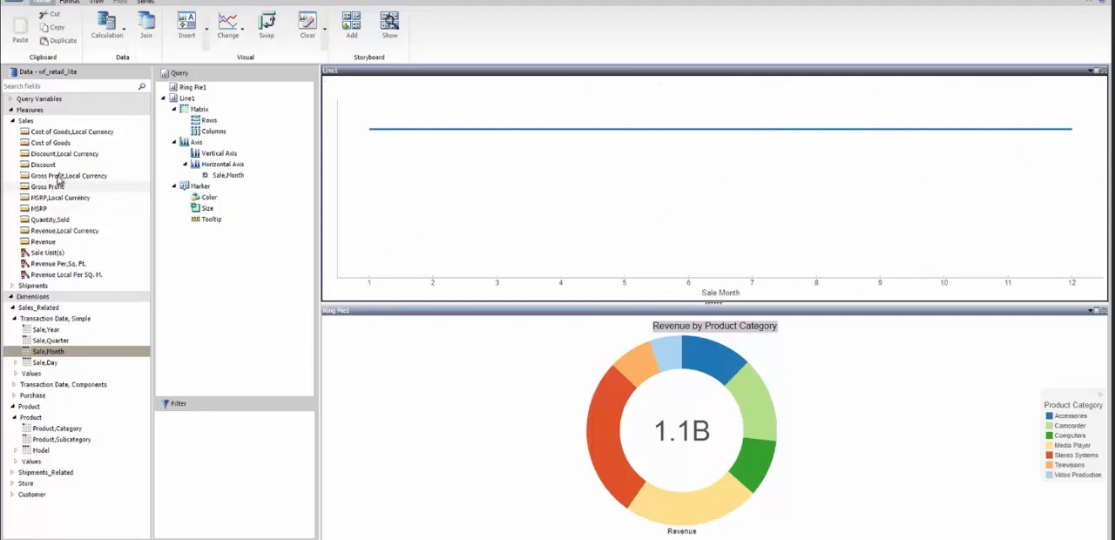
left_click_drag(40, 246, 468, 208)
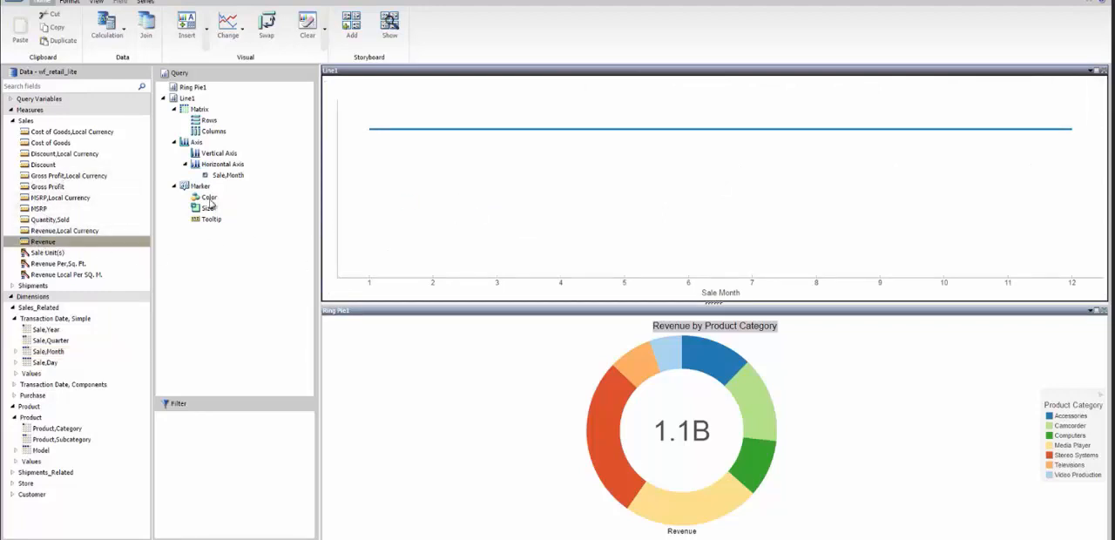
left_click_drag(48, 145, 434, 185)
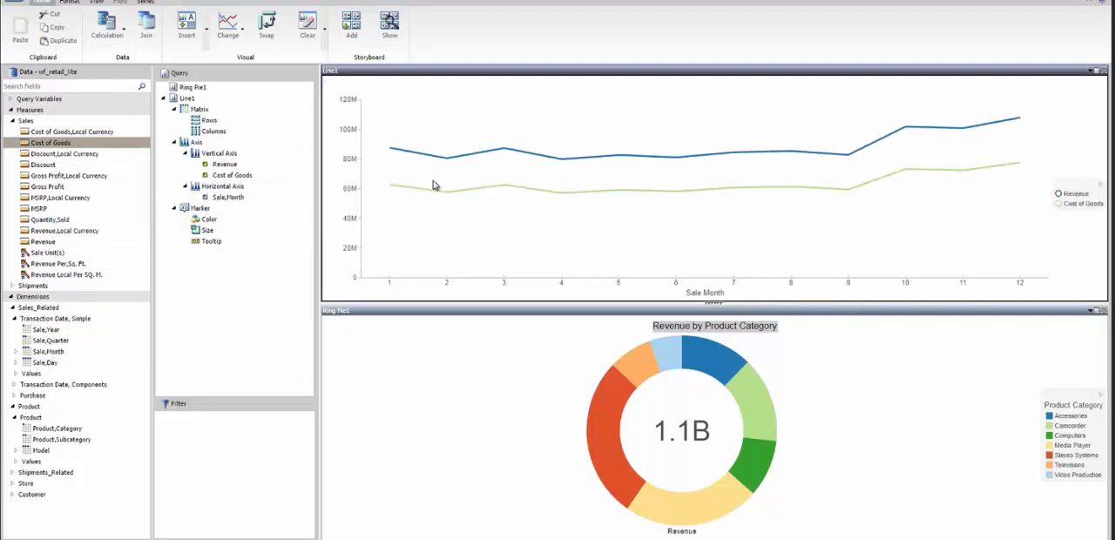
Insert a new stacked bar visual plotting Quantity,Sold by Model, and swap its axes so the bars run horizontally
left_click(185, 33)
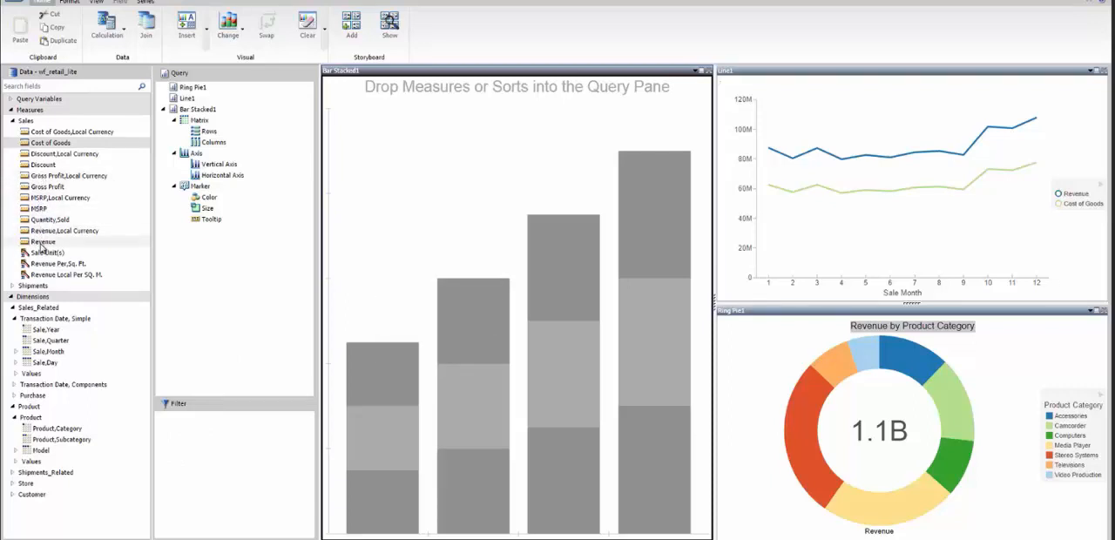
left_click_drag(48, 219, 367, 227)
left_click_drag(40, 451, 387, 421)
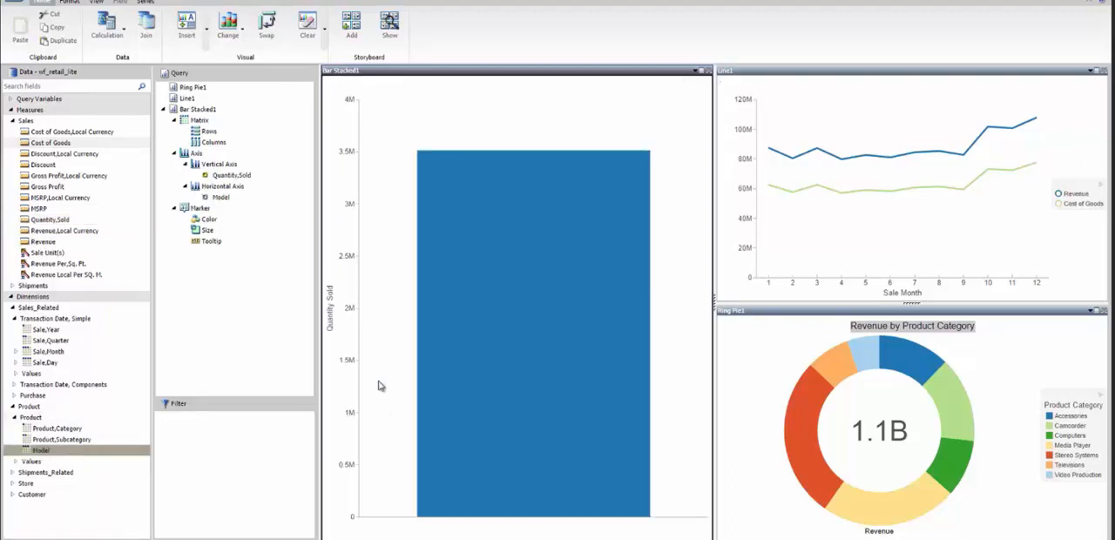
left_click(268, 42)
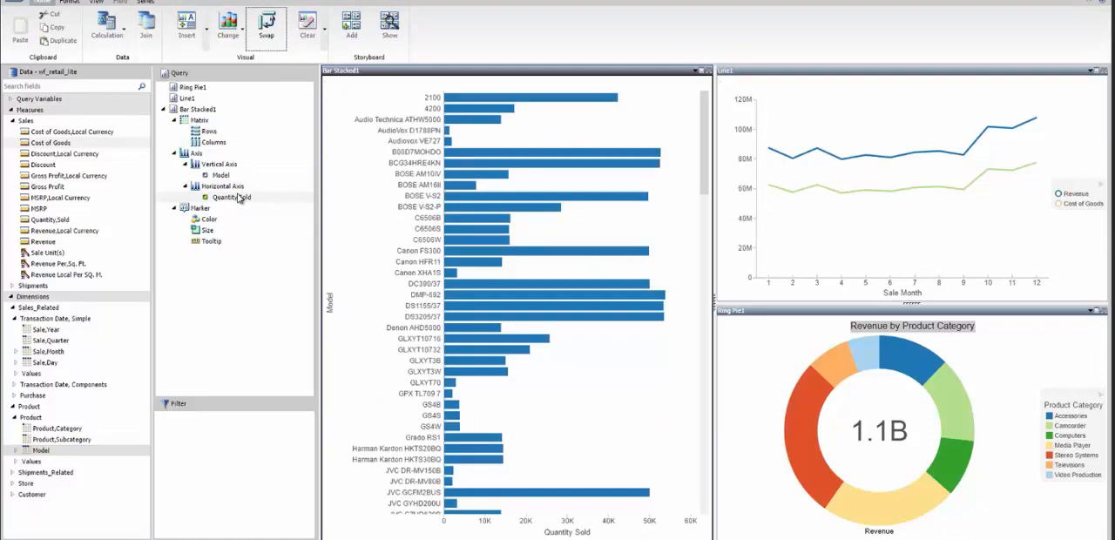
Sort the stacked bar chart by Quantity,Sold in descending order and color its bars by Revenue
left_click(239, 199)
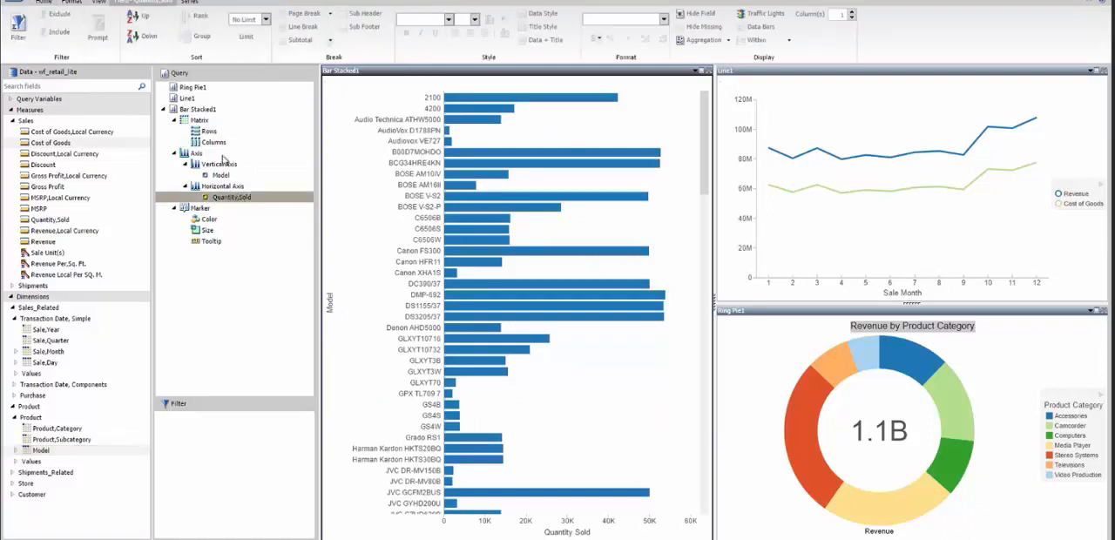
left_click(149, 36)
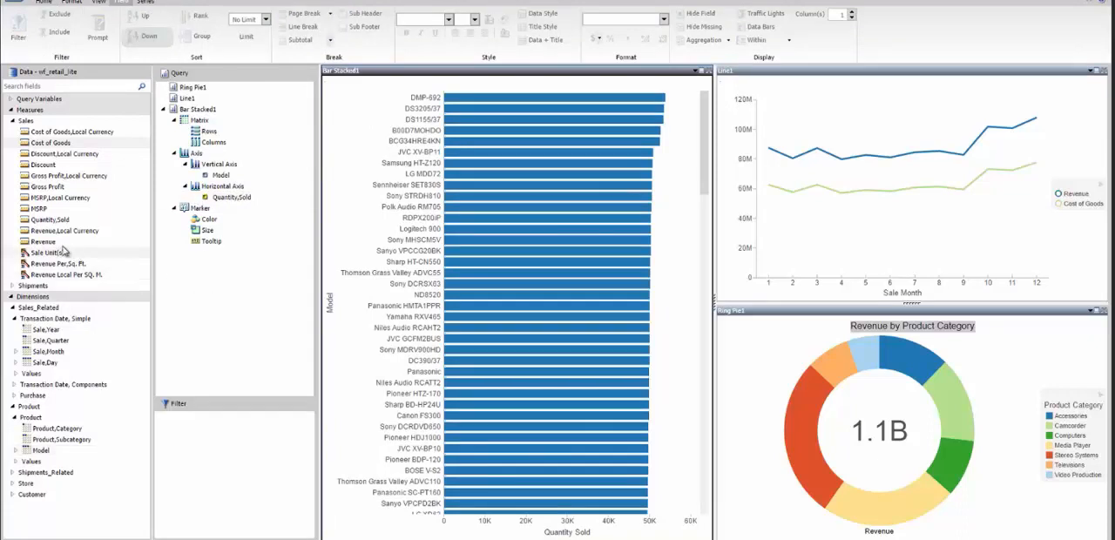
left_click(100, 244)
mouse_move(101, 244)
left_mouse_down()
mouse_move(211, 230)
mouse_move(206, 222)
left_mouse_up()
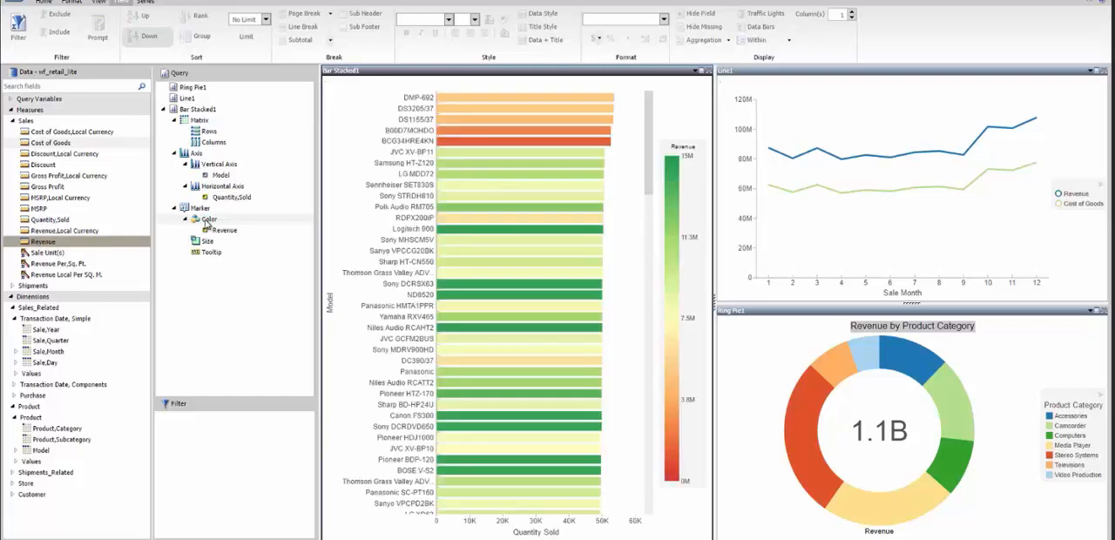
Insert another visual above the stacked bar chart and change it to a bubble chart
left_click(43, 4)
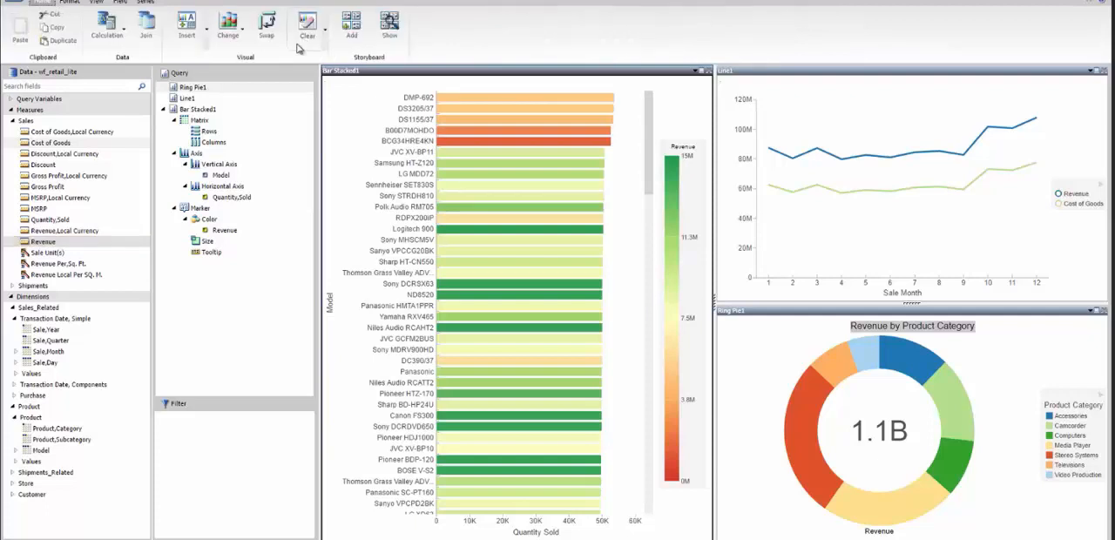
left_click(199, 29)
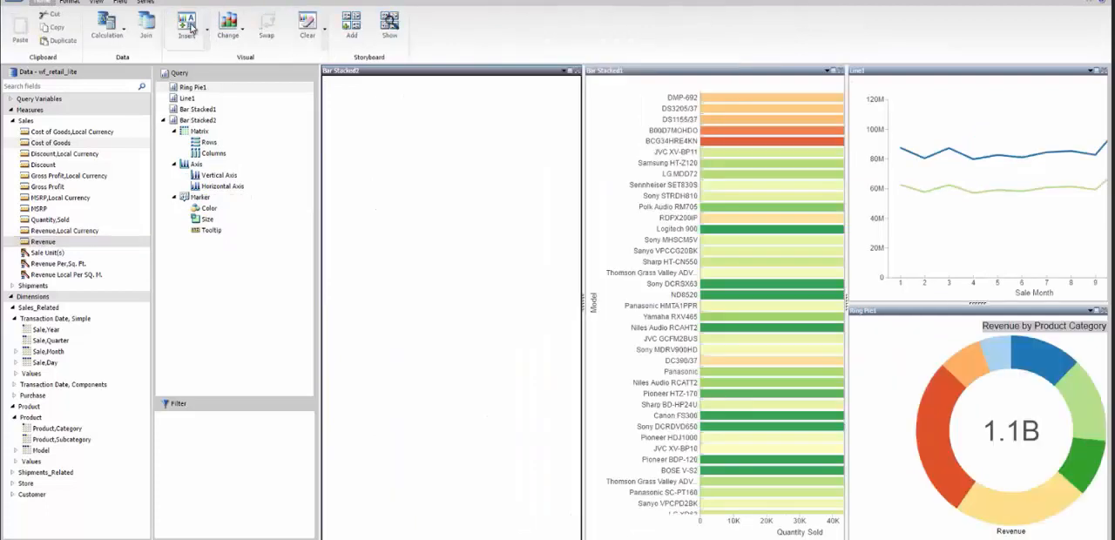
left_click_drag(397, 75, 662, 106)
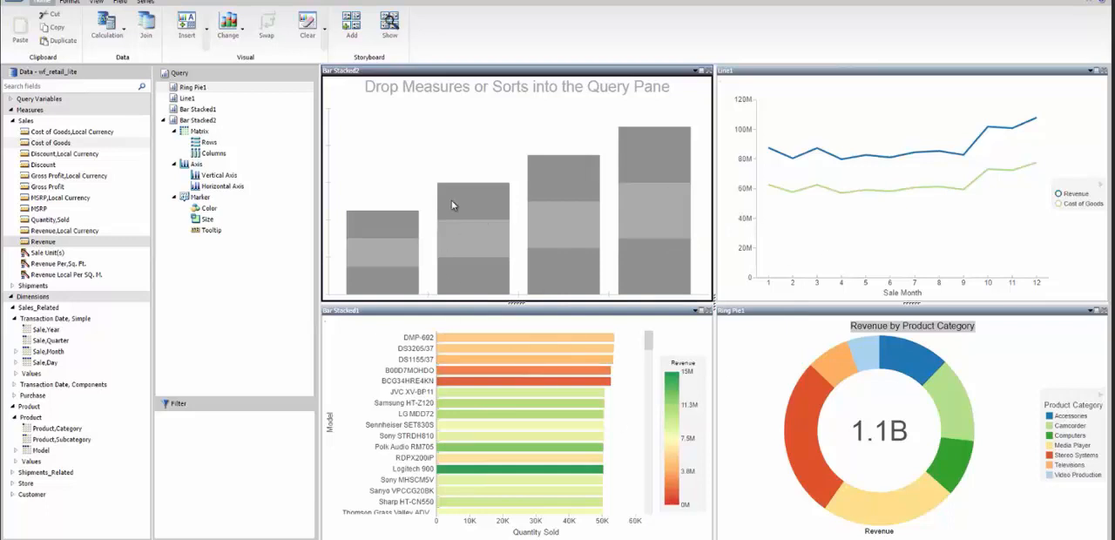
left_click(232, 30)
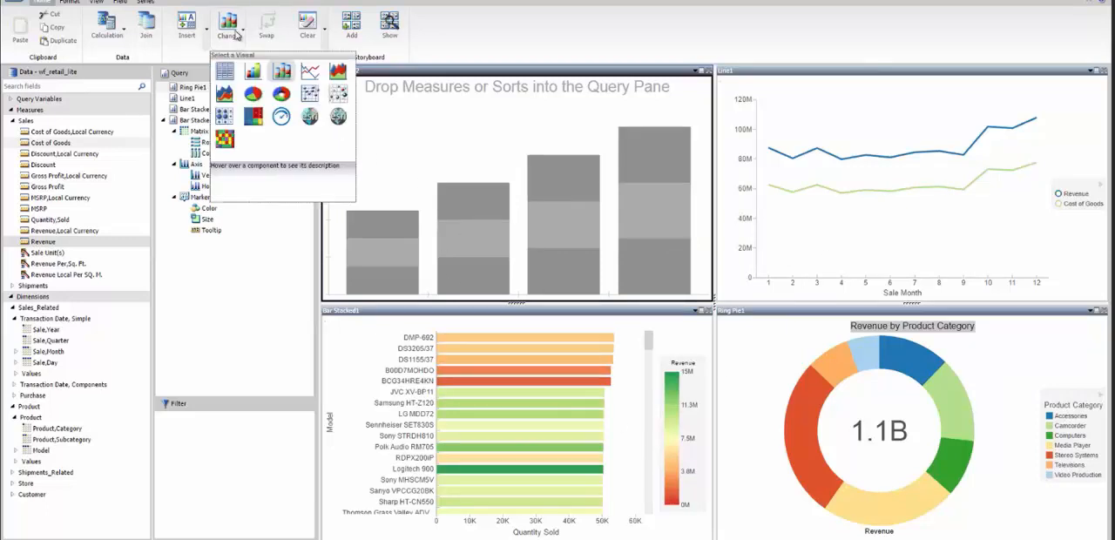
left_click(338, 94)
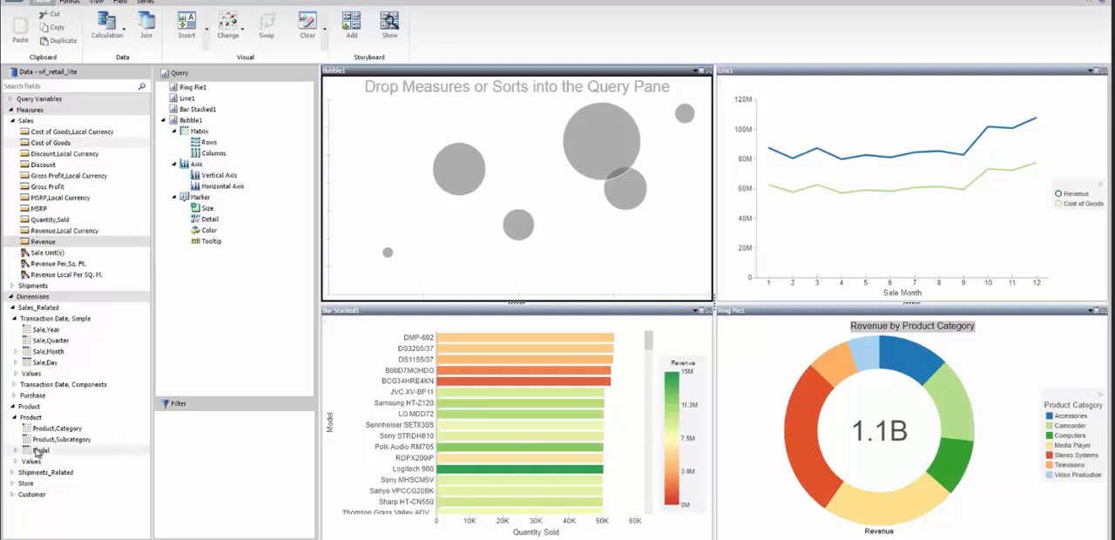
Plot the bubble chart with Model as detail, Gross Profit vertically, Quantity,Sold horizontally and Revenue as bubble size
left_click_drag(41, 450, 458, 217)
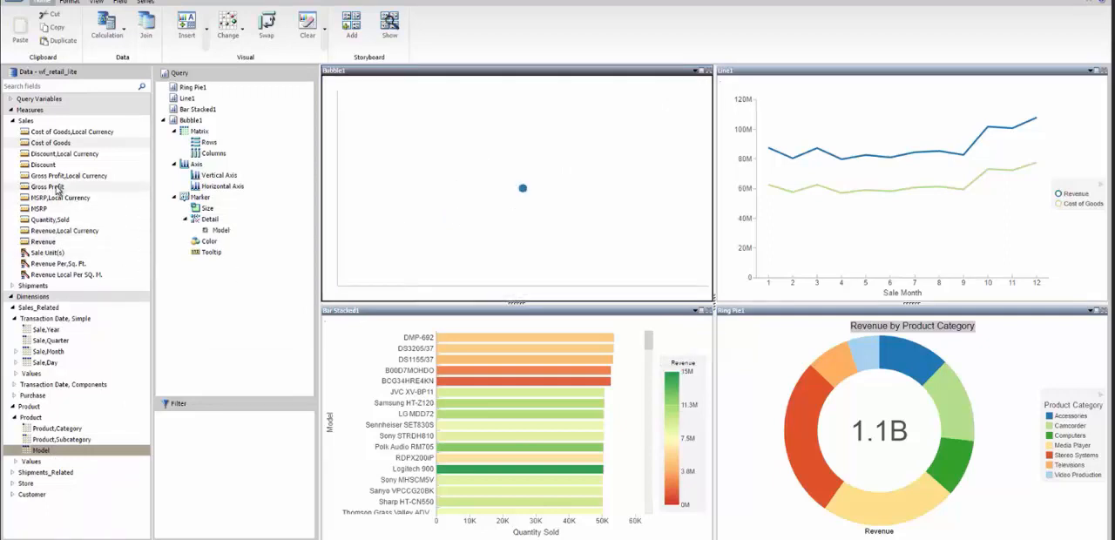
left_click_drag(57, 189, 198, 177)
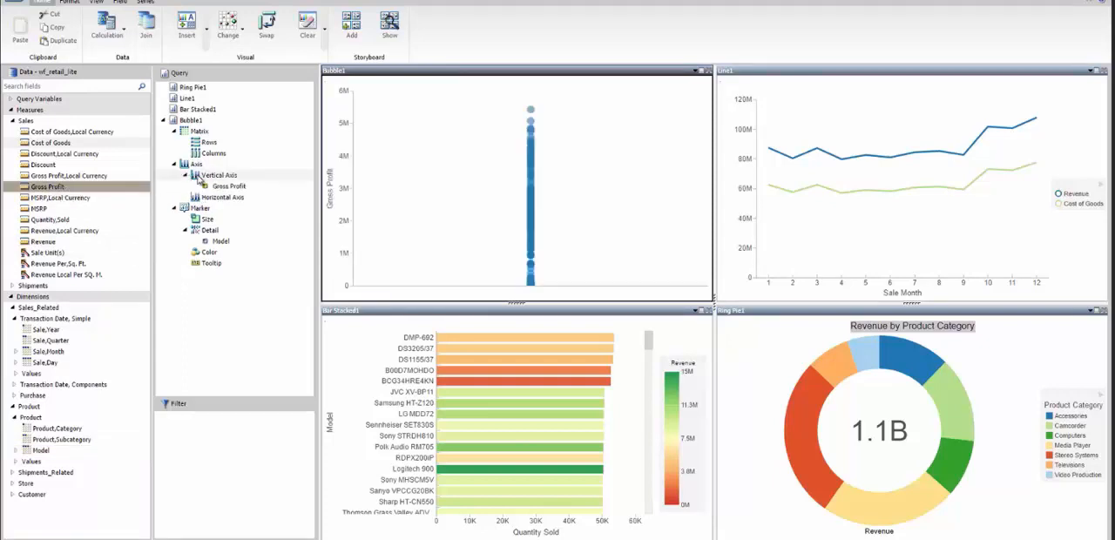
mouse_move(54, 219)
left_mouse_down()
mouse_move(94, 230)
mouse_move(232, 204)
left_mouse_up()
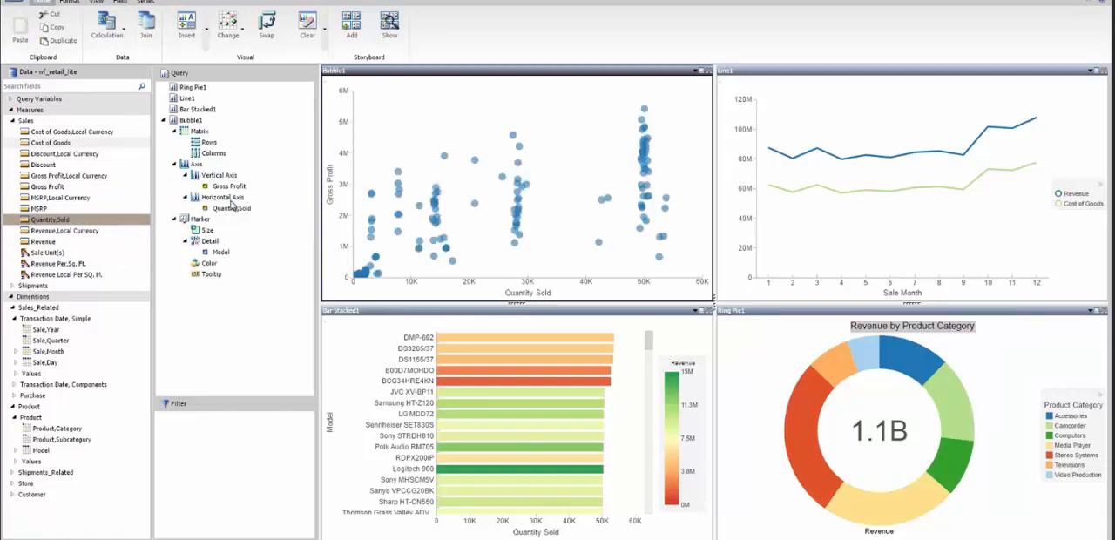
mouse_move(53, 243)
left_mouse_down()
mouse_move(154, 247)
mouse_move(204, 234)
left_mouse_up()
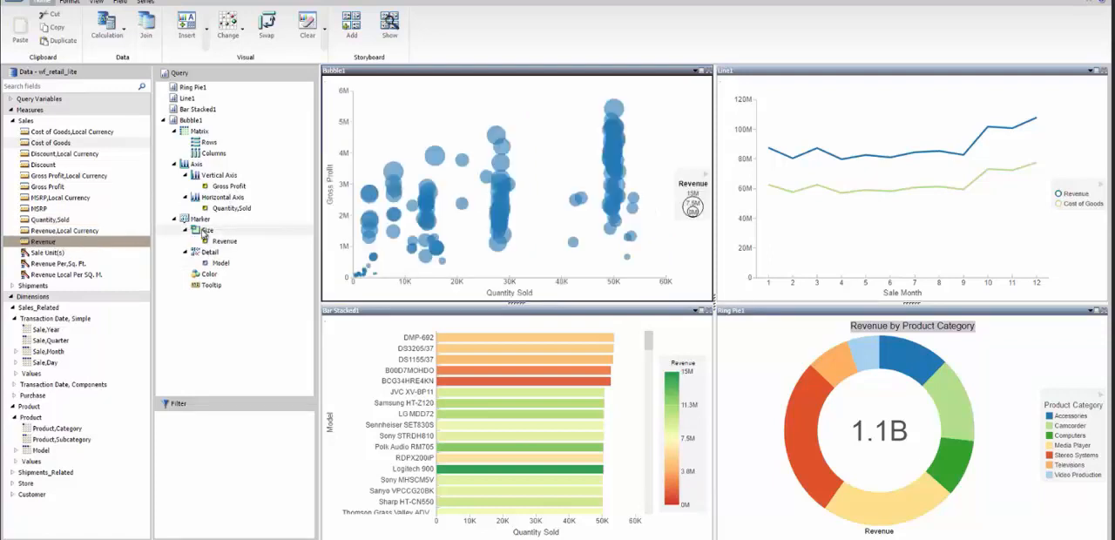
Inspect the details of the bubble with the highest gross profit, and color the bubbles by Product,Category
mouse_move(613, 111)
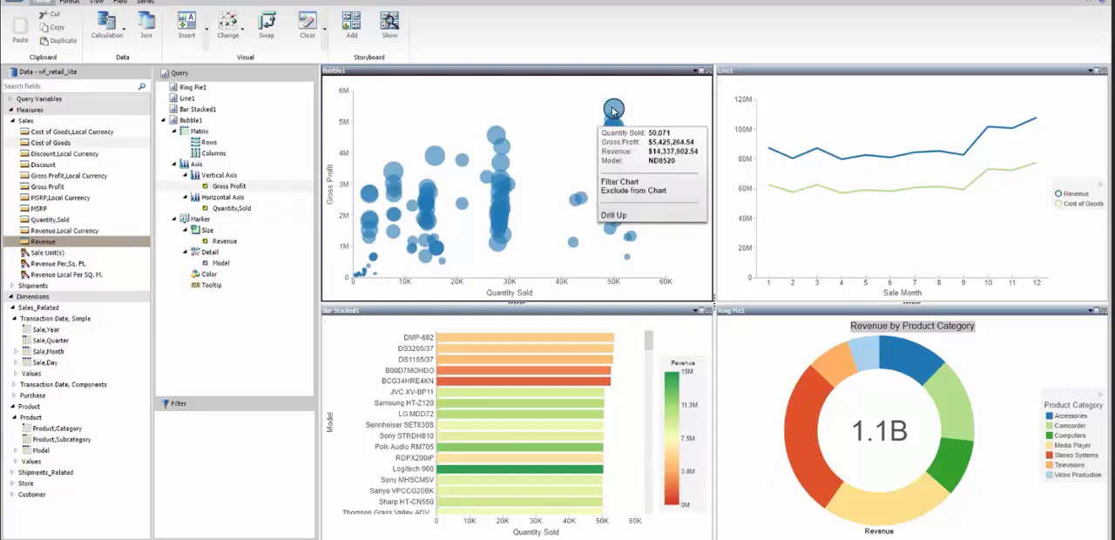
left_click(511, 112)
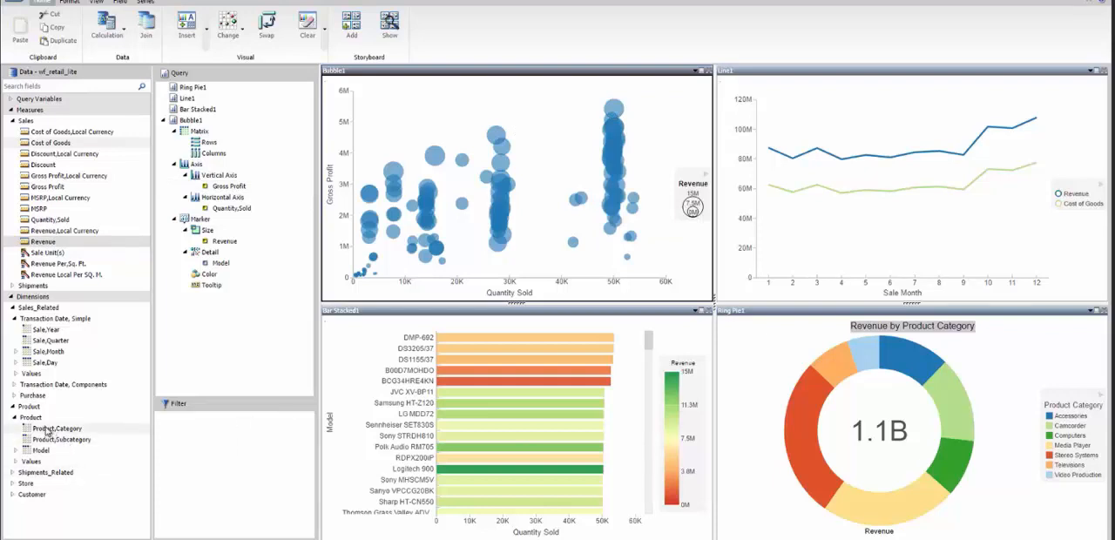
left_click_drag(48, 431, 218, 277)
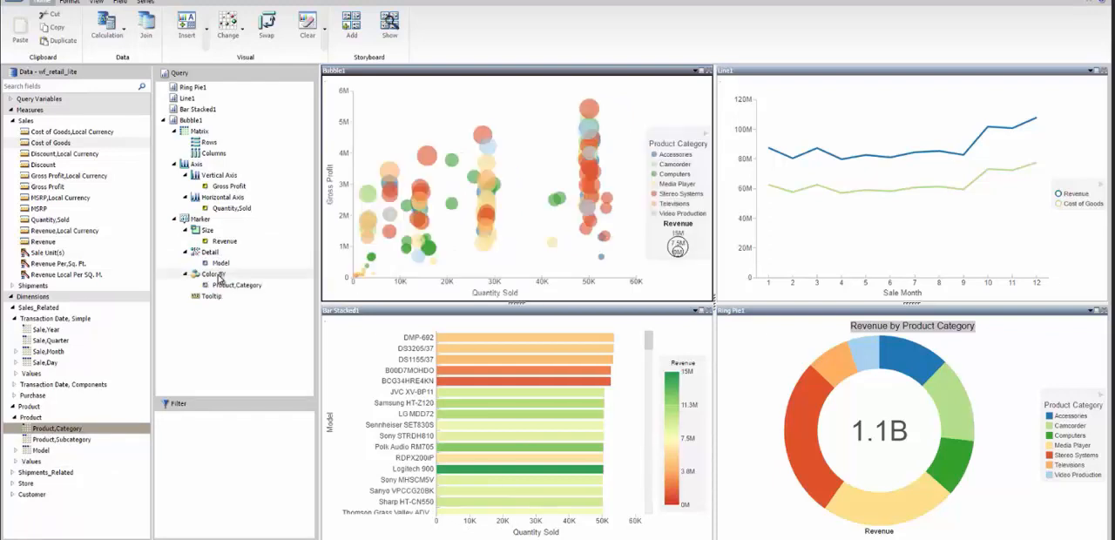